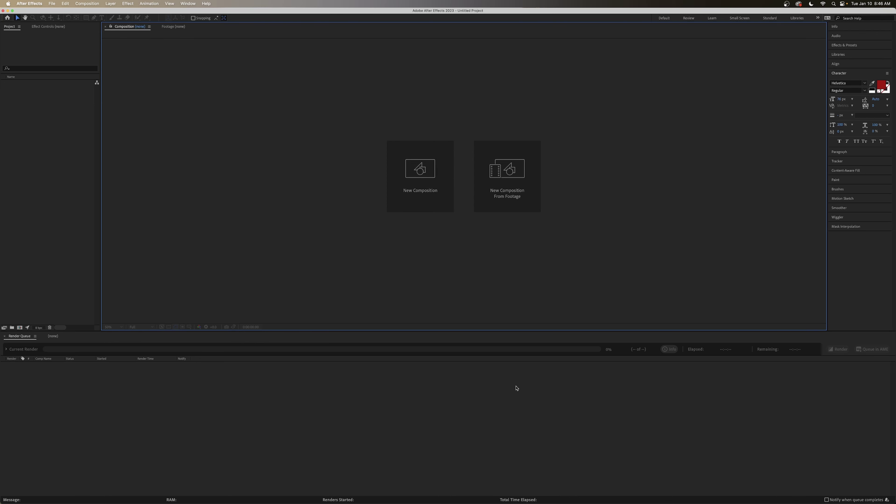
# Create a new 1920x1080, 30 fps composition named 'Test Composition'
pyautogui.press('super+n')
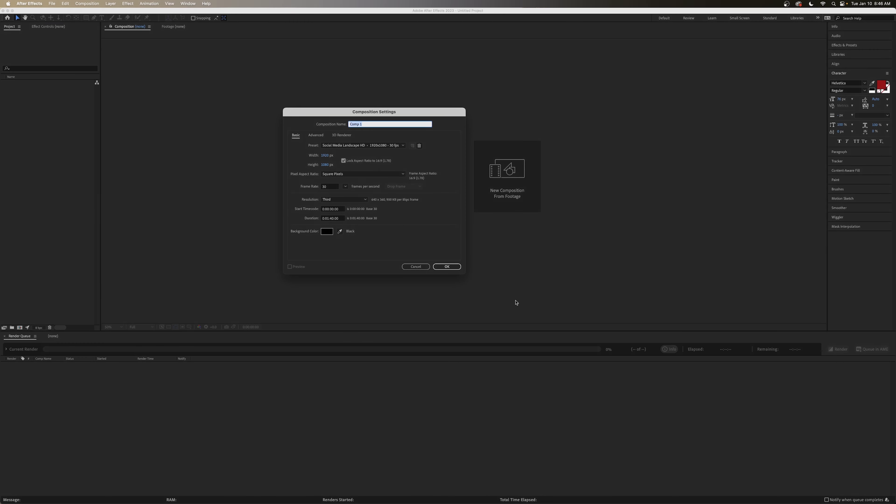
pyautogui.moveTo(387, 108); pyautogui.dragTo(439, 135)
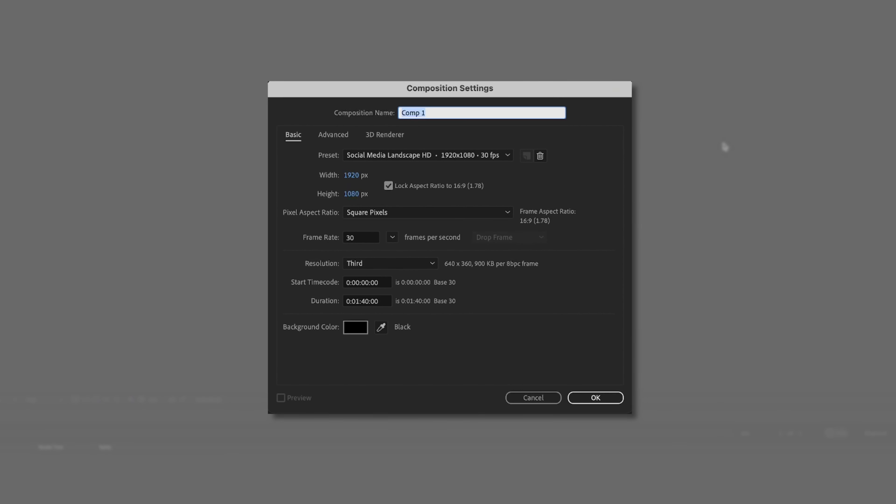
pyautogui.write('Test Composition')
pyautogui.click(346, 102)
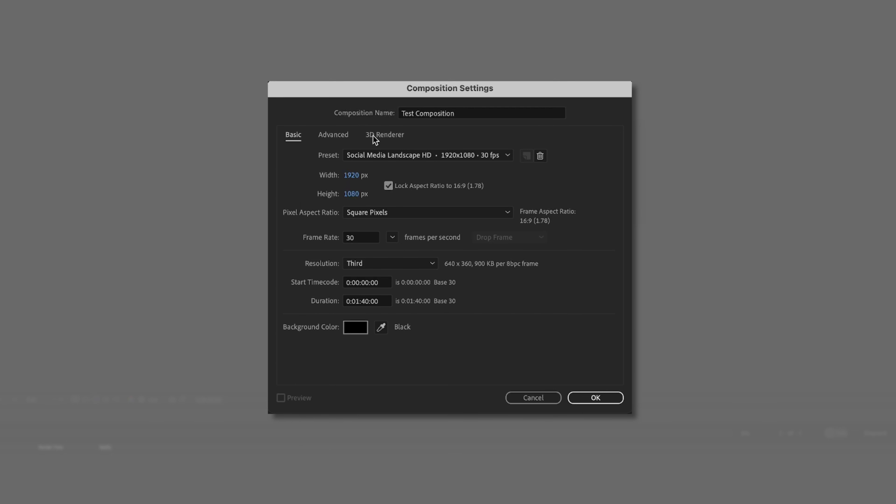
# Switch the composition preset to Custom, keeping square pixels, and check the frame rate options
pyautogui.click(499, 155)
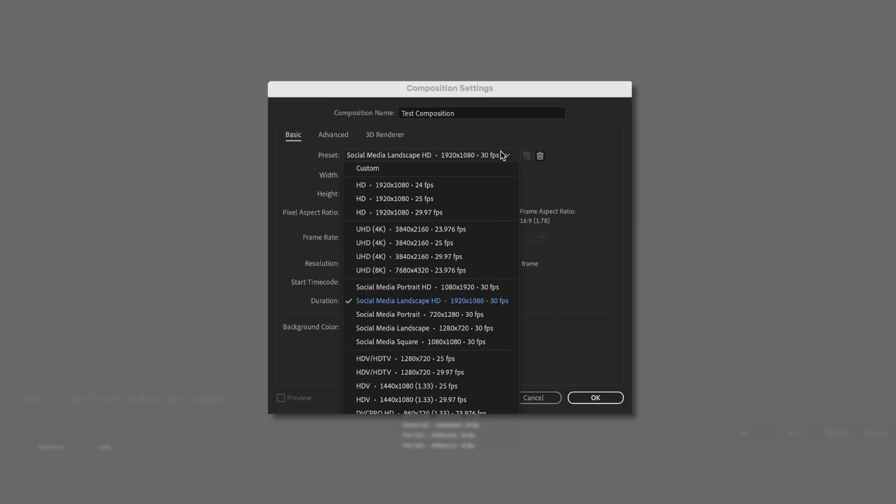
pyautogui.click(479, 173)
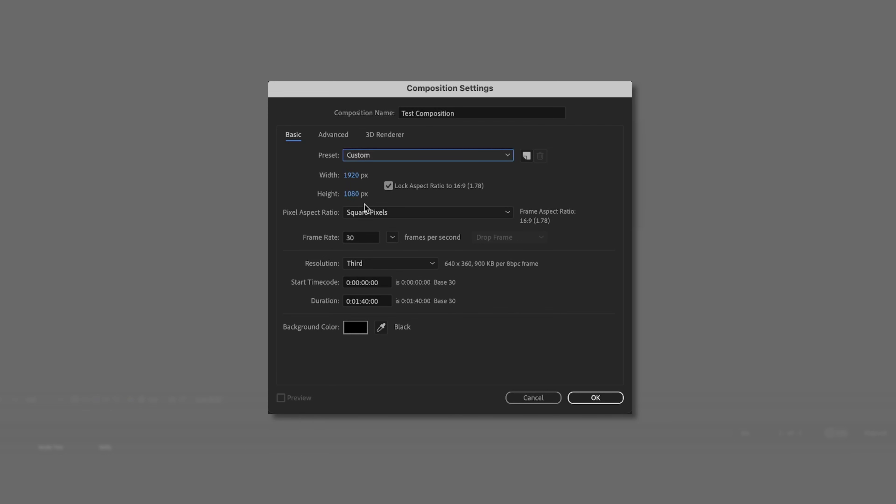
pyautogui.click(432, 216)
pyautogui.click(416, 228)
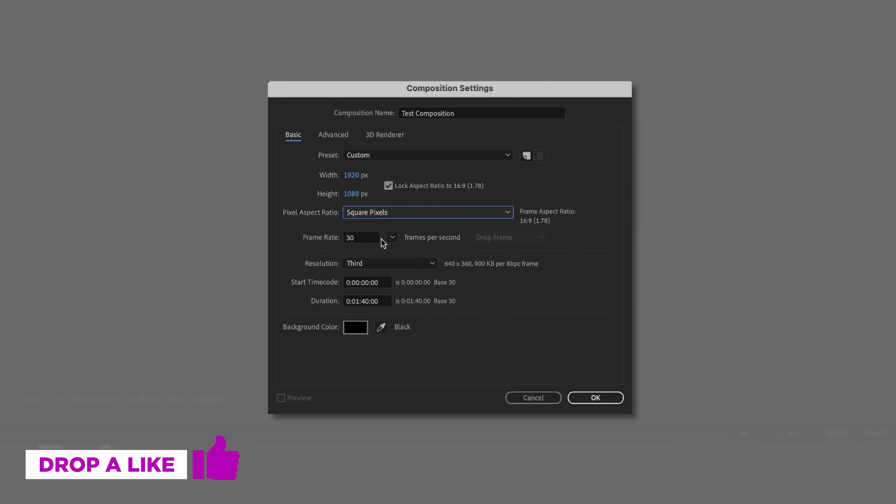
pyautogui.click(392, 238)
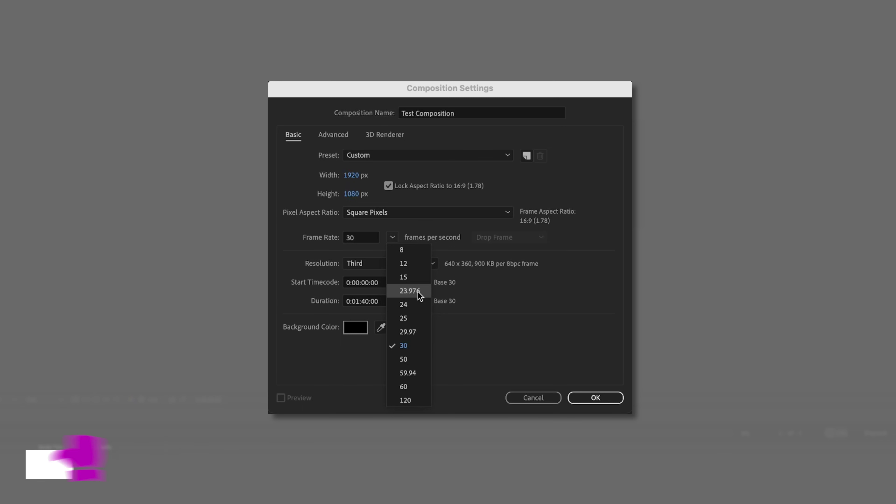
pyautogui.click(609, 290)
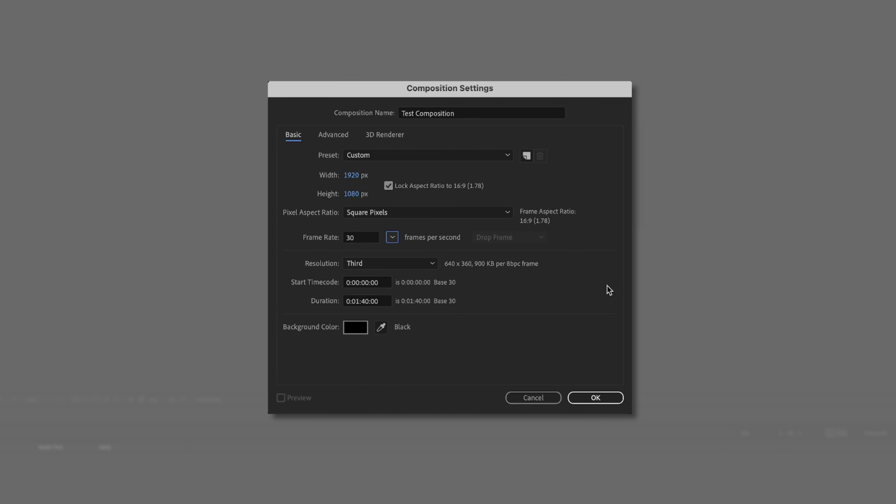
pyautogui.click(429, 268)
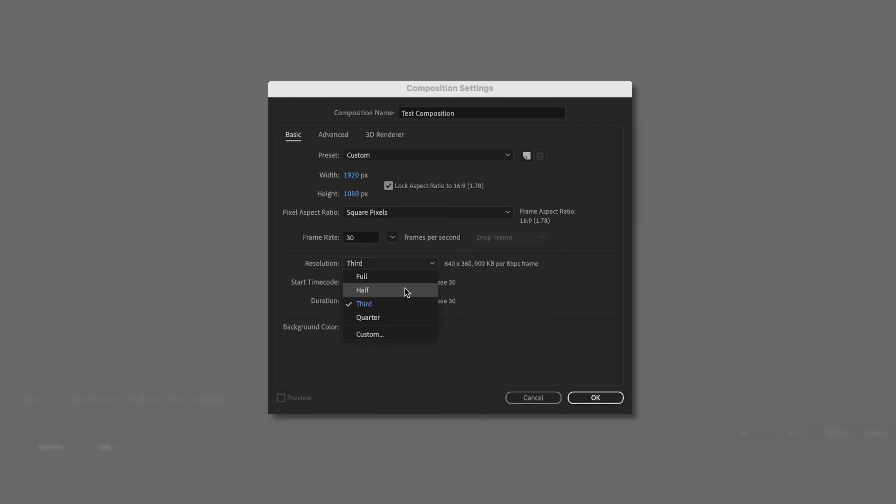
pyautogui.click(572, 276)
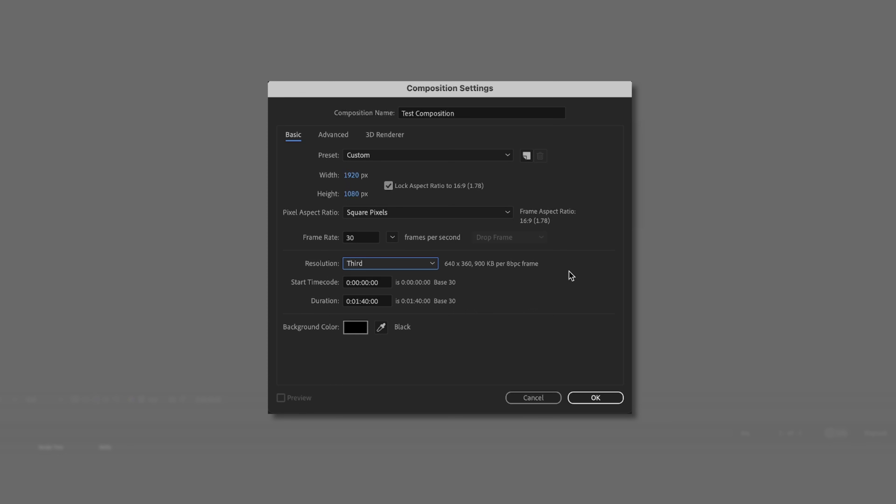
pyautogui.click(410, 263)
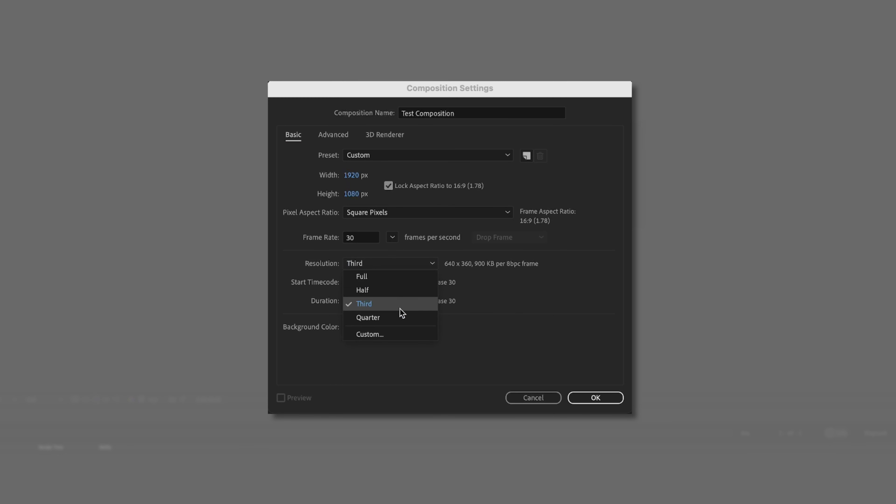
pyautogui.click(400, 309)
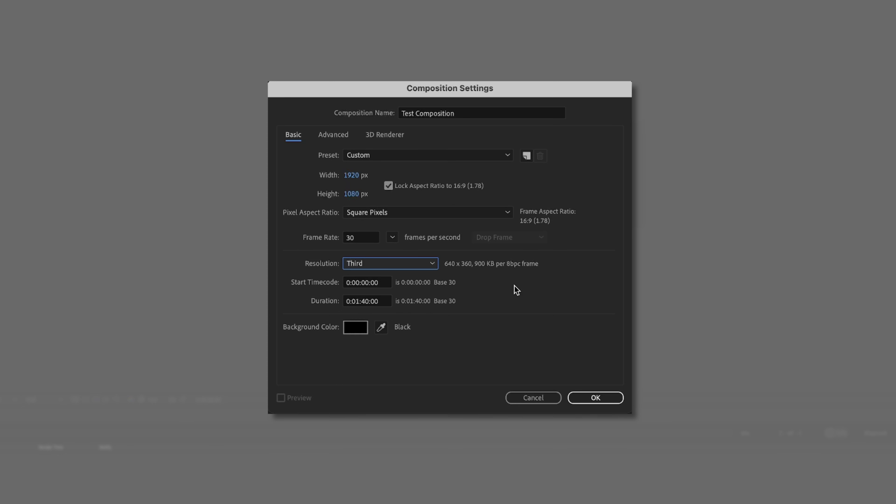
pyautogui.click(423, 265)
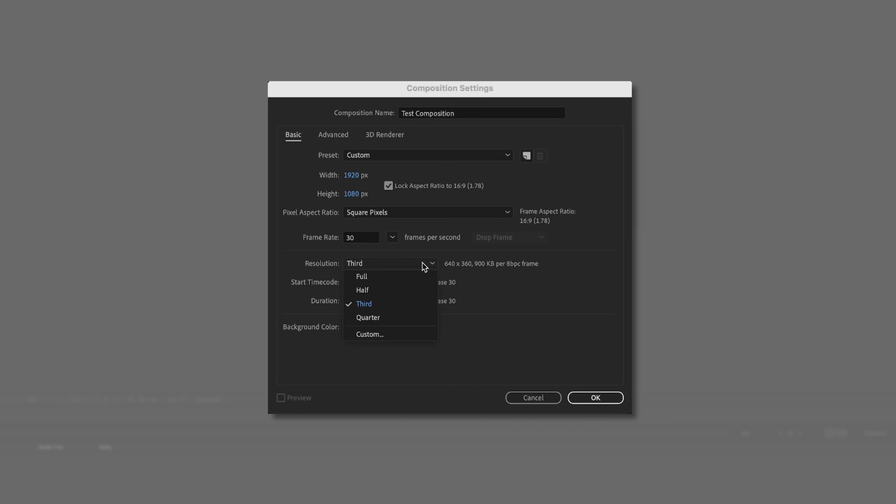
pyautogui.click(408, 305)
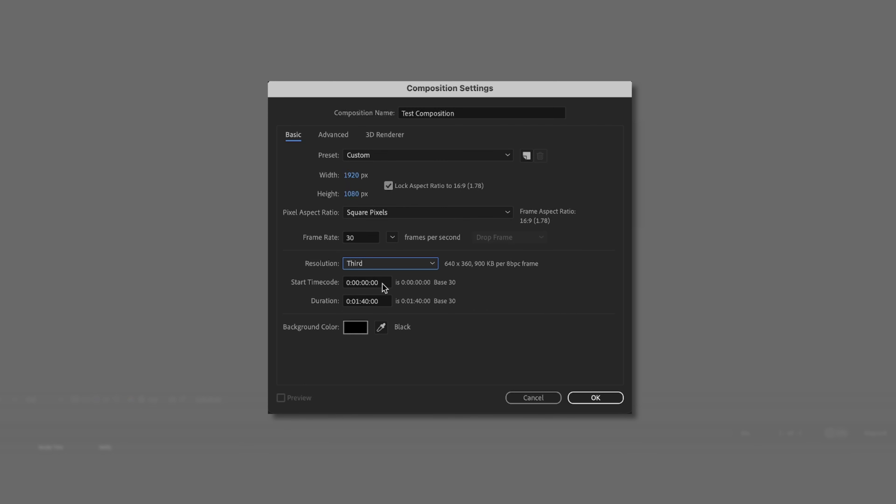
# Set the composition duration to 0:00:20:00
pyautogui.click(358, 303)
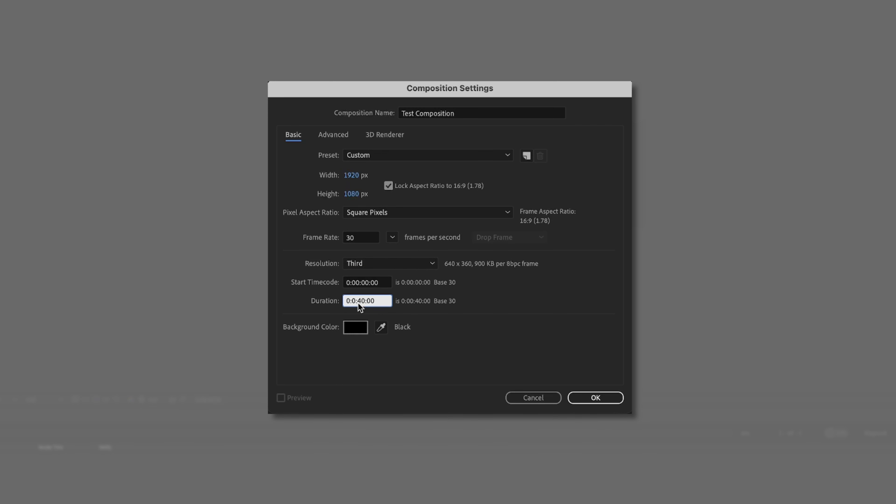
pyautogui.write('0')
pyautogui.press('Delete')
pyautogui.write('2')
pyautogui.click(595, 350)
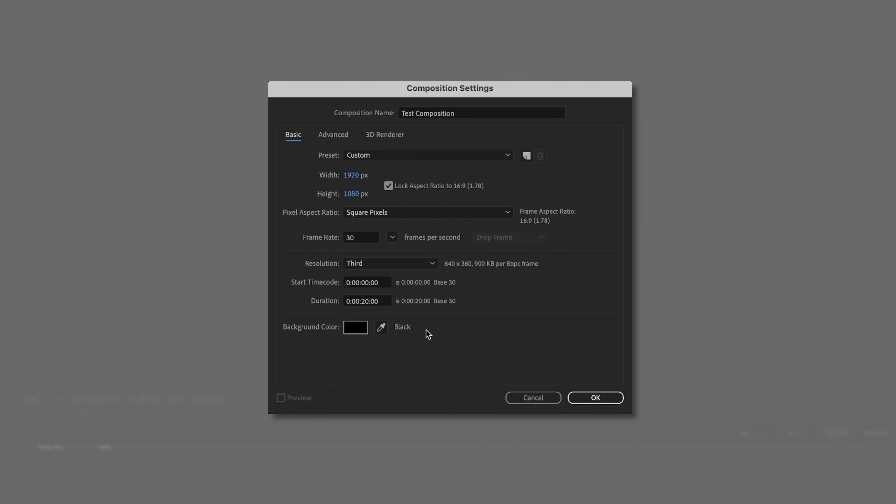
# Keep the background colour black and create the composition
pyautogui.click(367, 331)
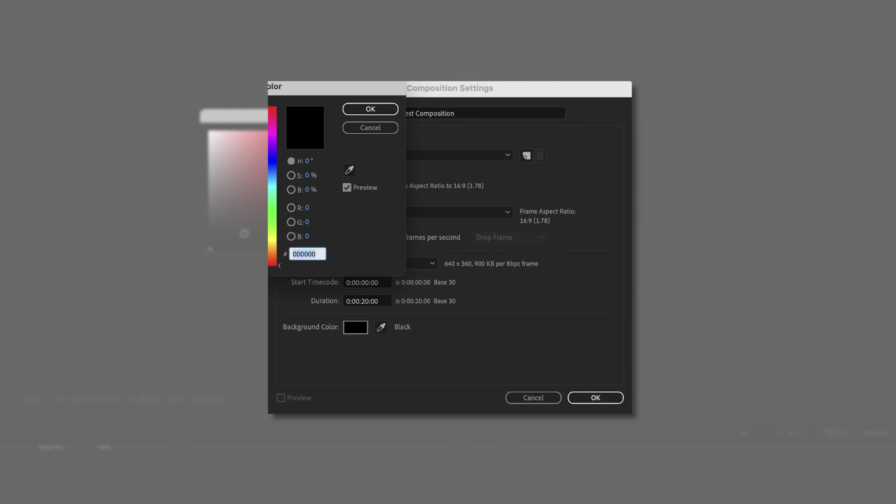
pyautogui.click(385, 110)
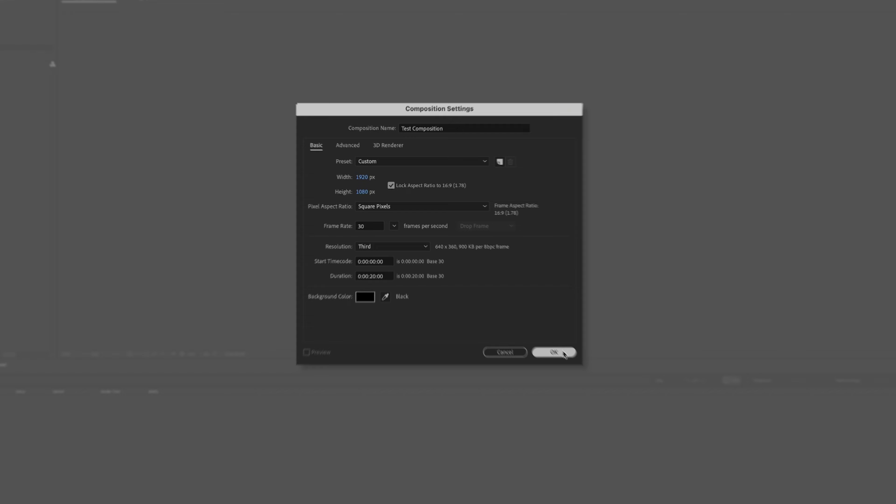
pyautogui.click(609, 400)
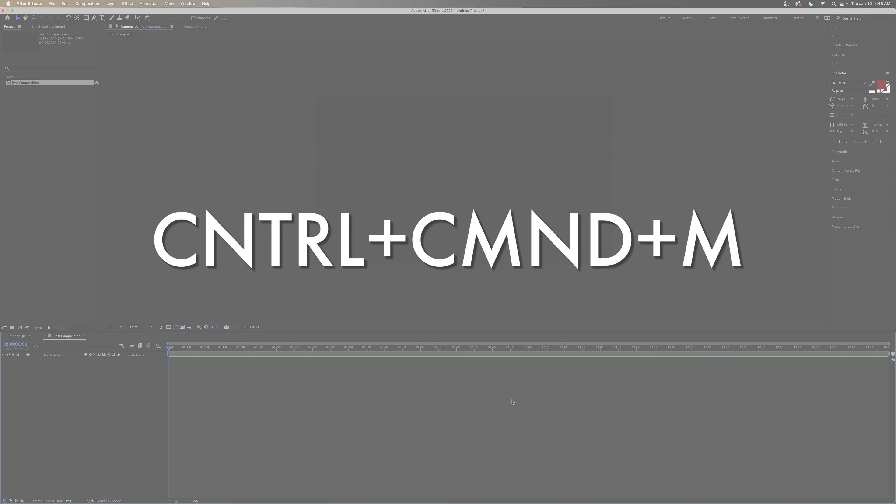
# Queue Test Composition in the Render Queue and review its render item
pyautogui.press('ctrl+super+m')
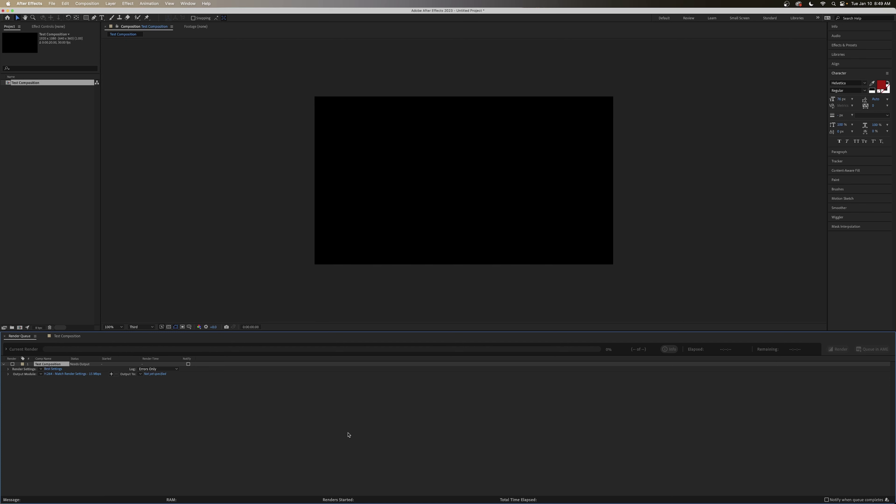
pyautogui.click(125, 415)
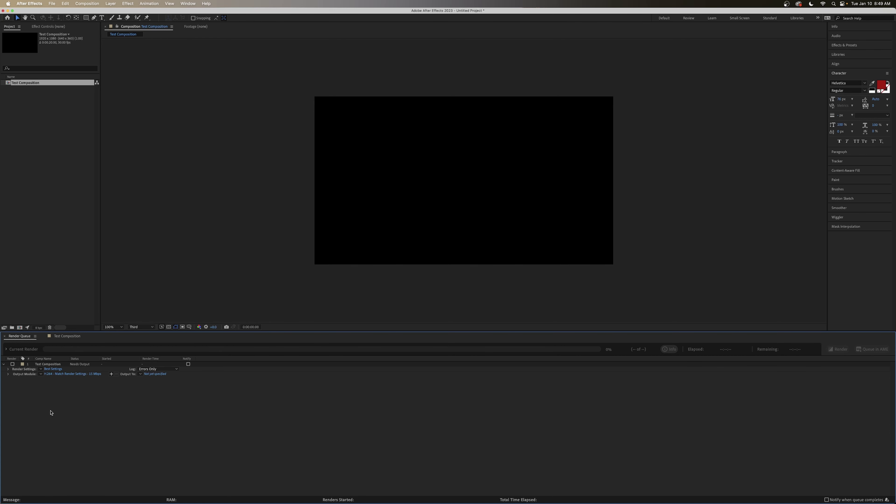
pyautogui.click(49, 365)
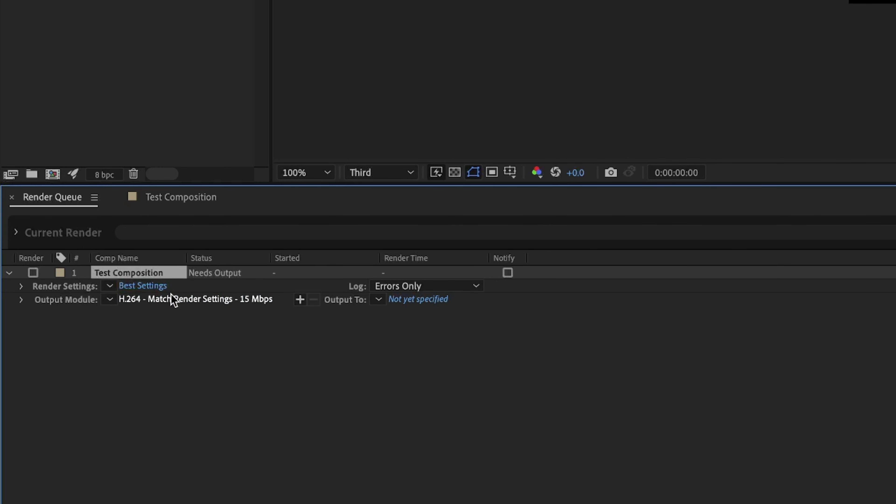
pyautogui.click(166, 362)
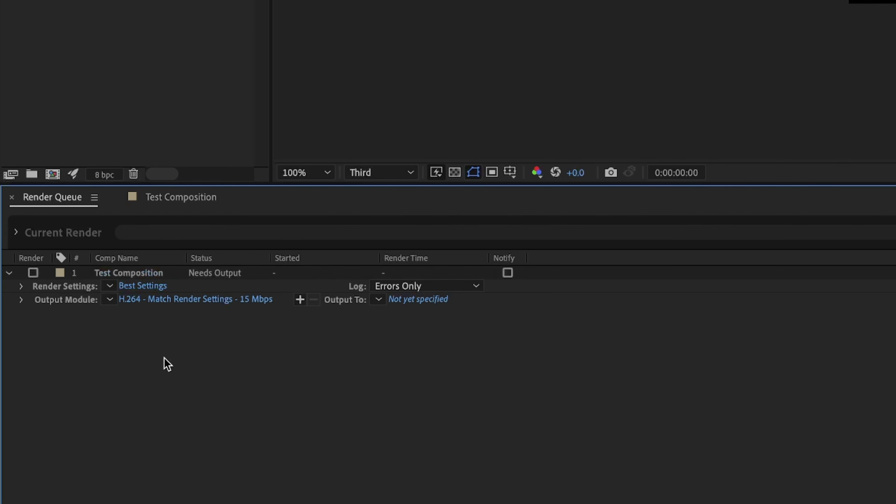
pyautogui.click(141, 274)
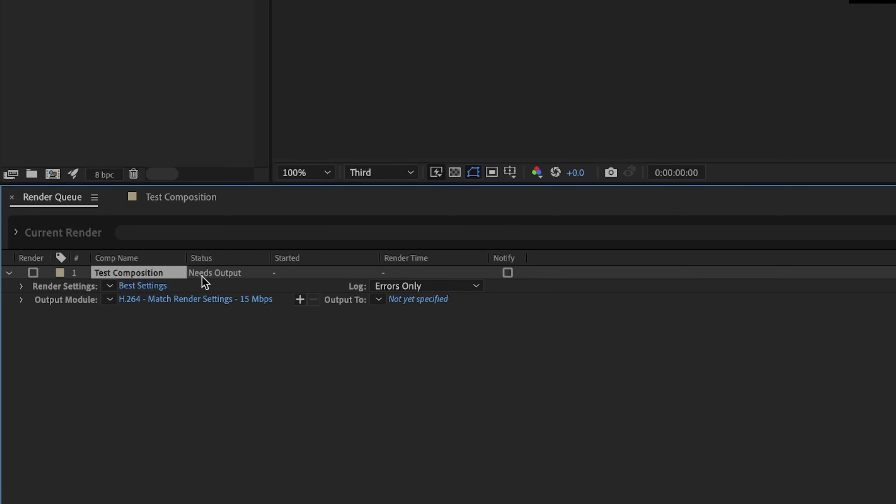
pyautogui.click(216, 276)
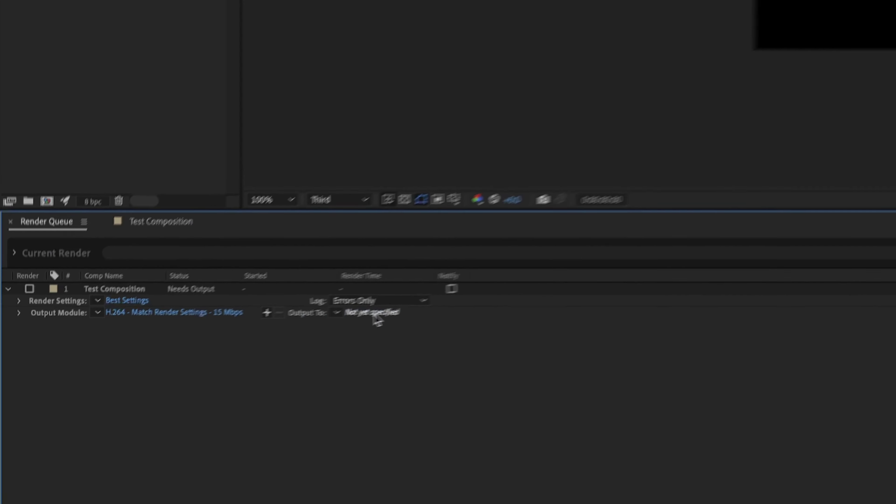
# Confirm Best Settings for the queued item and bring up its H.264 output module settings
pyautogui.click(57, 368)
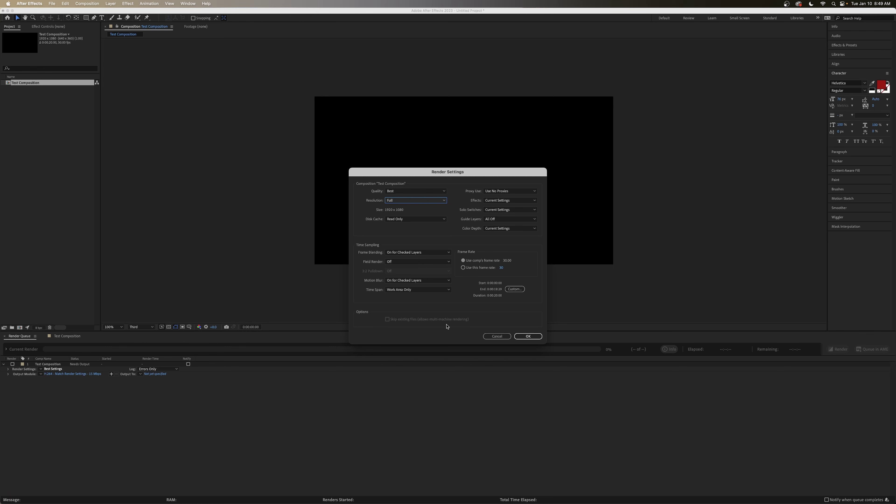
pyautogui.click(527, 337)
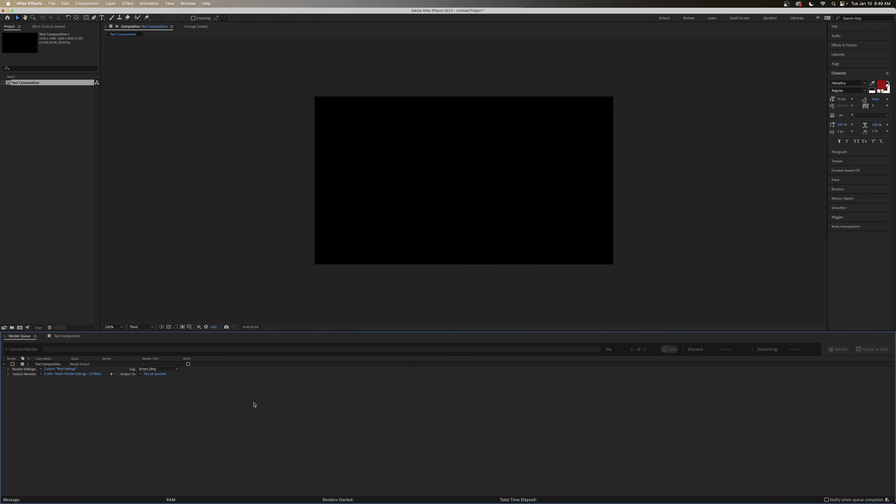
pyautogui.click(72, 374)
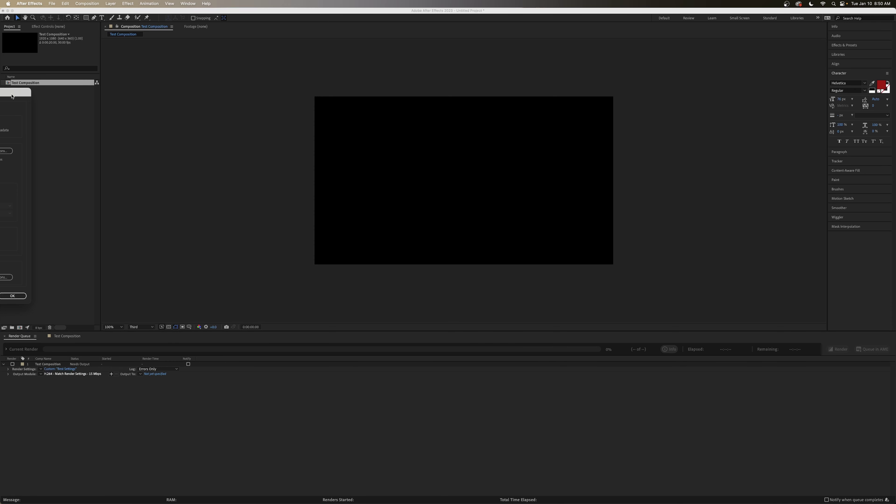
pyautogui.moveTo(11, 96); pyautogui.dragTo(533, 132)
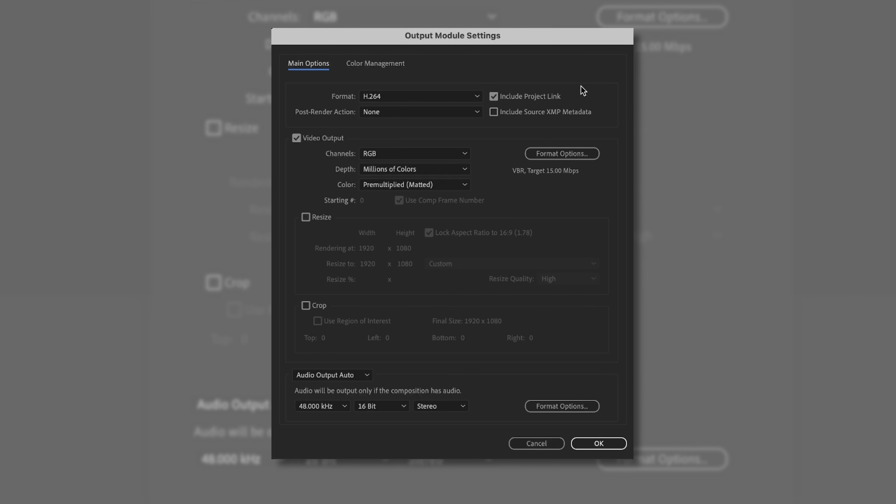
# Keep H.264 as the output format and accept its default encoding options
pyautogui.click(464, 97)
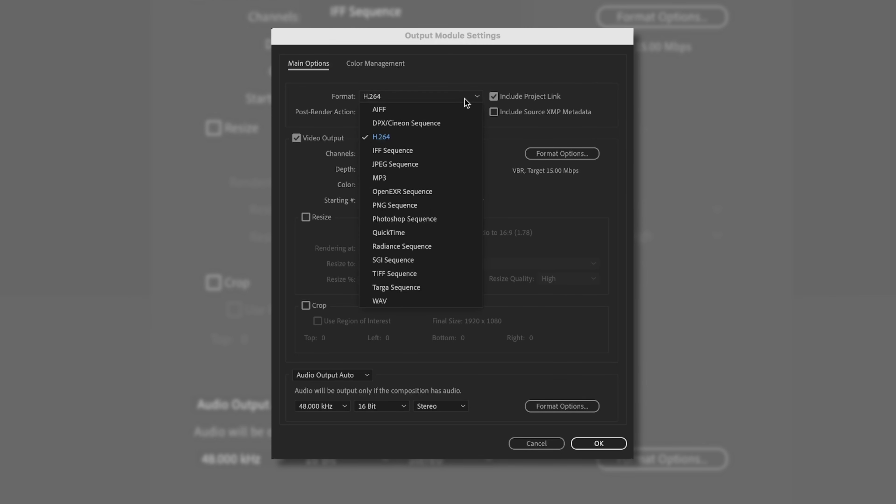
pyautogui.click(428, 140)
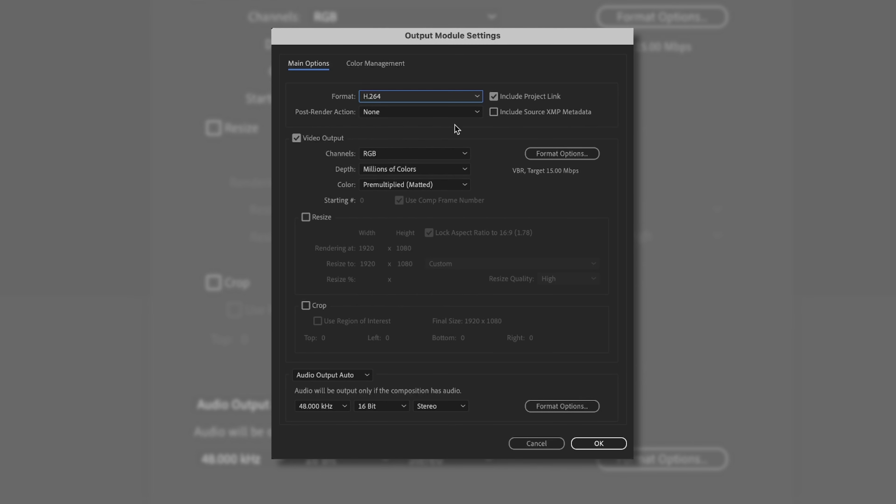
pyautogui.click(583, 152)
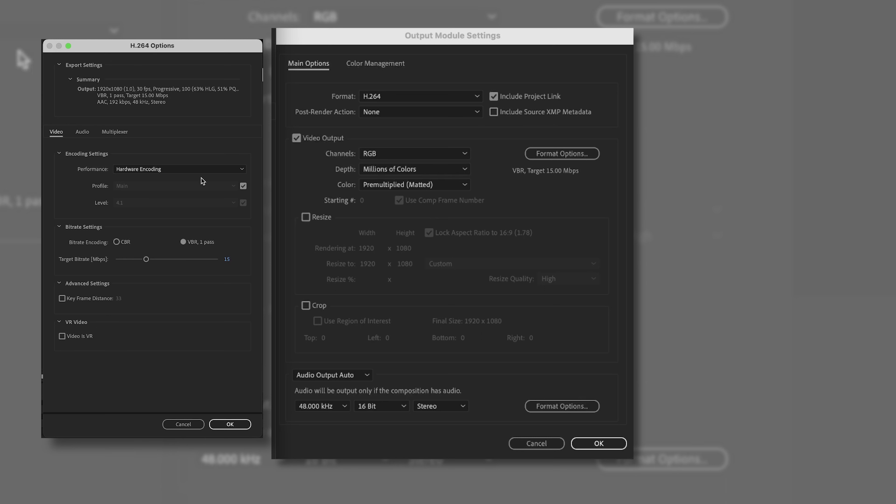
pyautogui.click(231, 424)
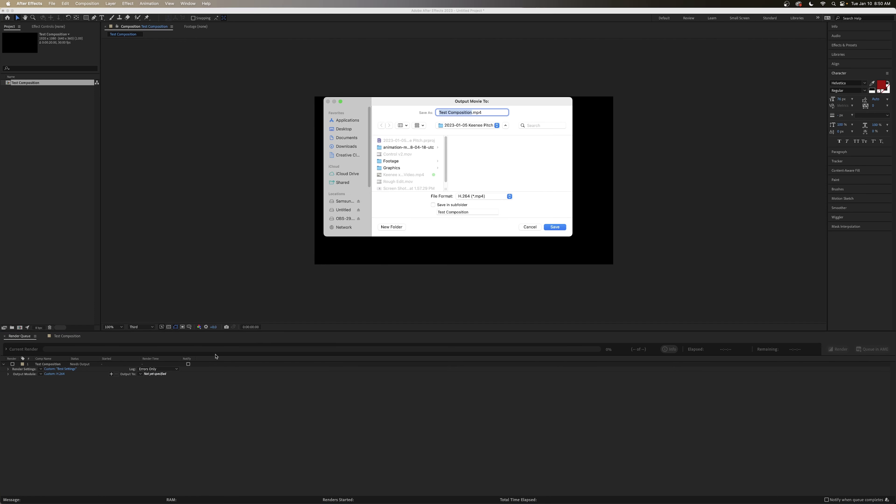
# Save Test Composition.mp4 into the Samsung_T5 YouTube export settings folder and render it
pyautogui.moveTo(570, 236); pyautogui.dragTo(604, 273)
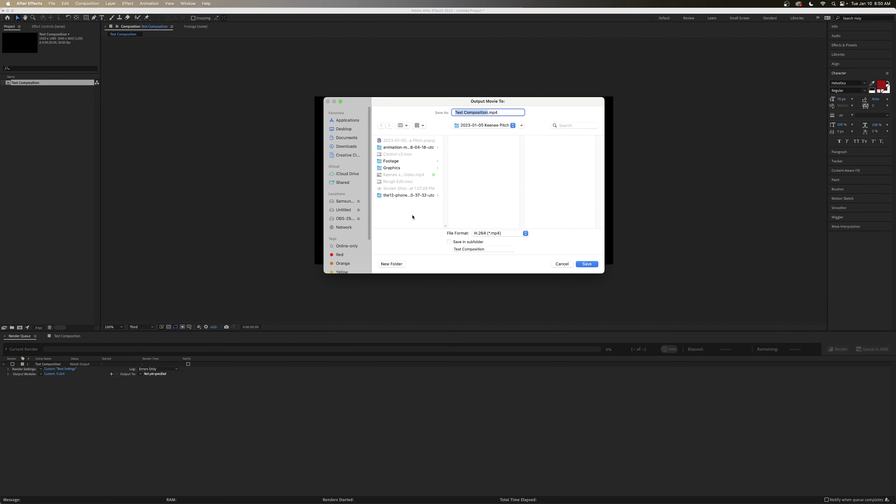
pyautogui.click(344, 203)
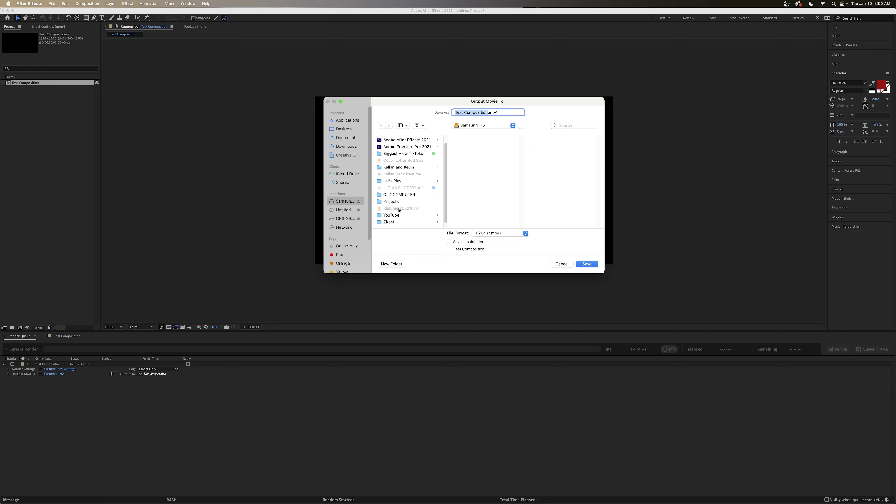
pyautogui.click(391, 215)
pyautogui.click(497, 203)
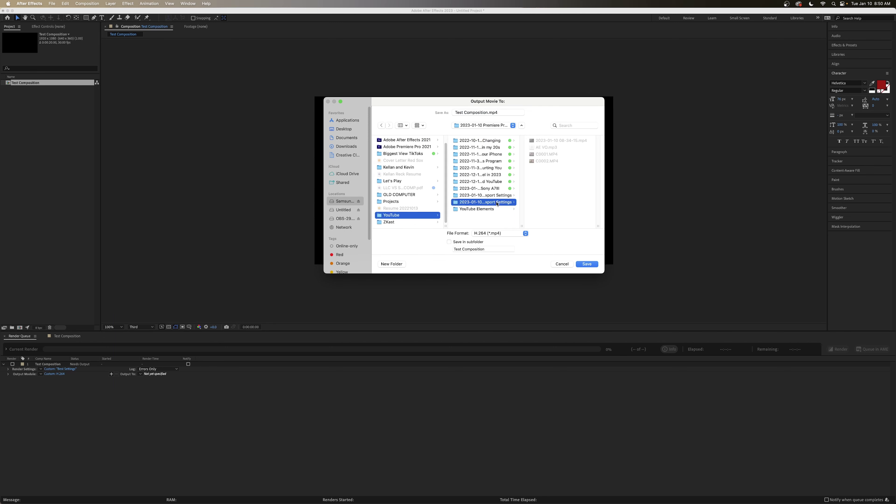
pyautogui.click(587, 265)
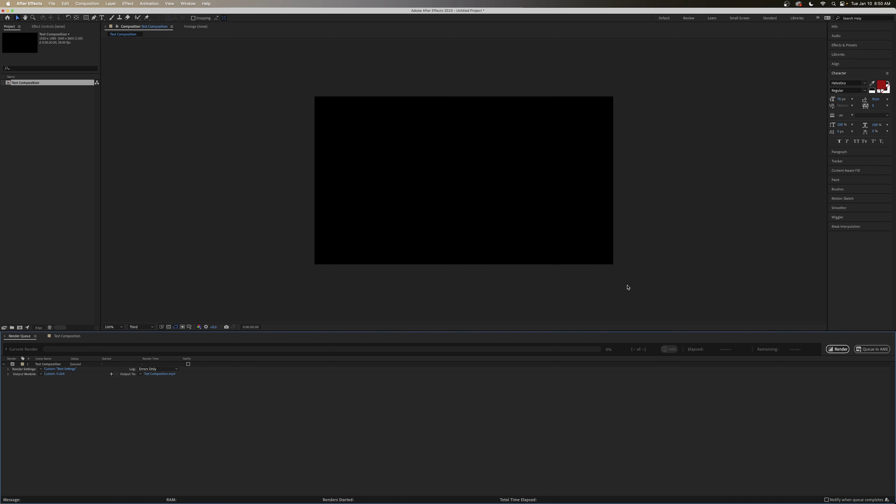
pyautogui.click(839, 350)
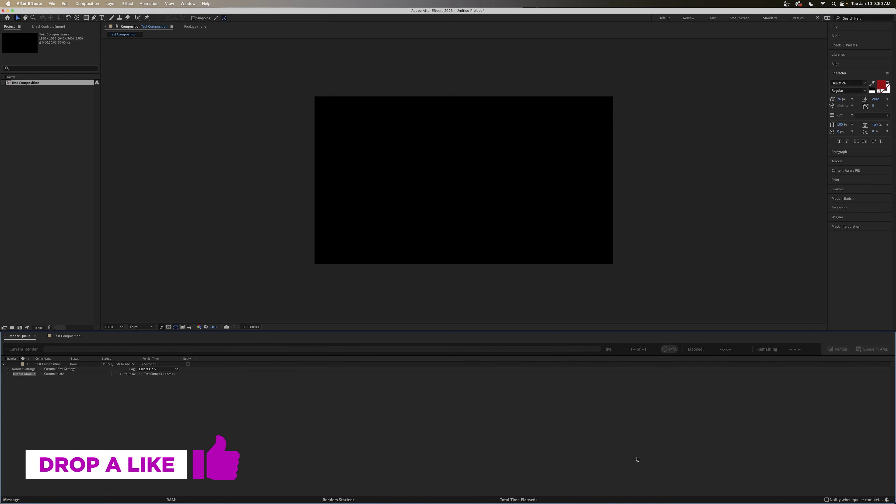
pyautogui.click(65, 337)
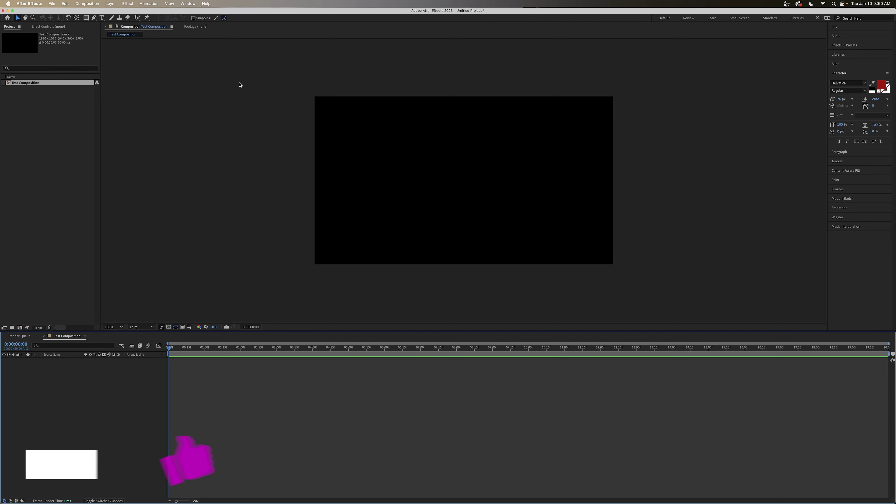
# Add a 'TEST VIDEO' text layer and move it to the centre of the frame
pyautogui.click(102, 18)
pyautogui.click(403, 177)
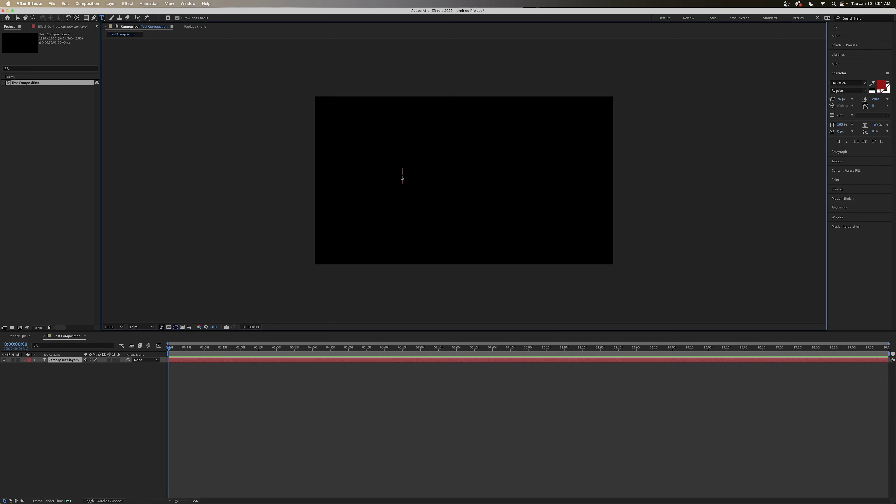
pyautogui.write('TEST VIDEO')
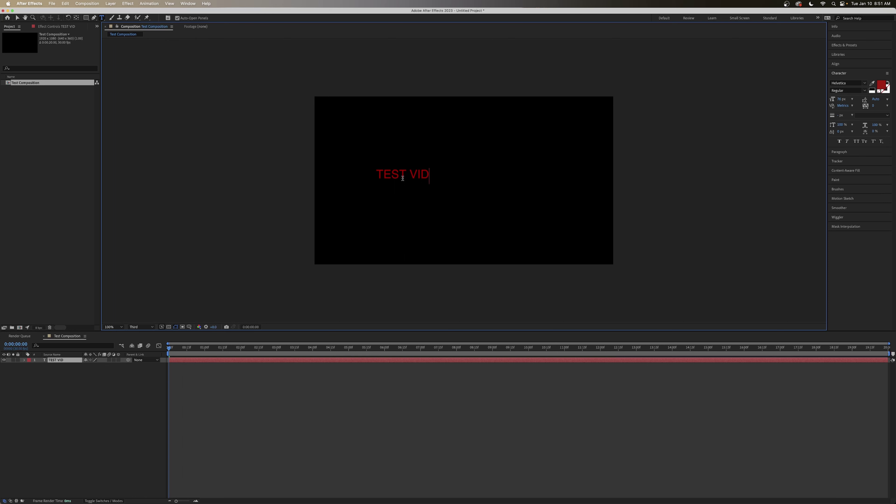
pyautogui.click(17, 18)
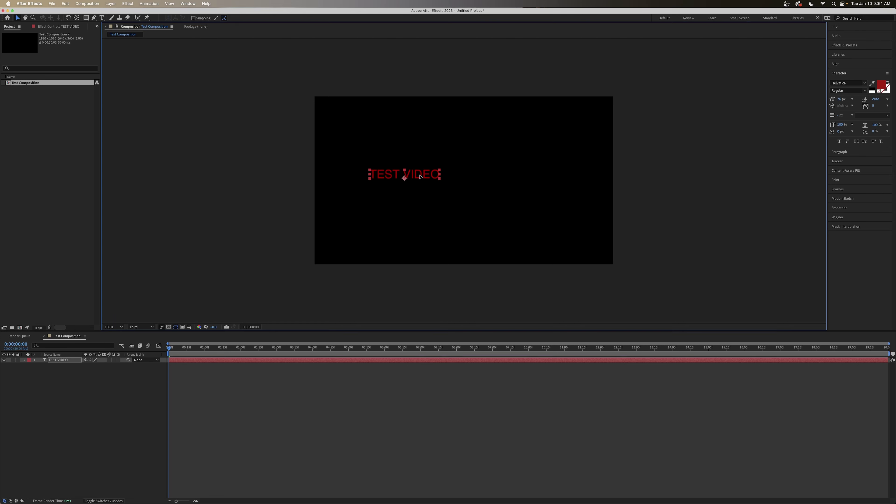
pyautogui.moveTo(413, 177); pyautogui.dragTo(474, 179)
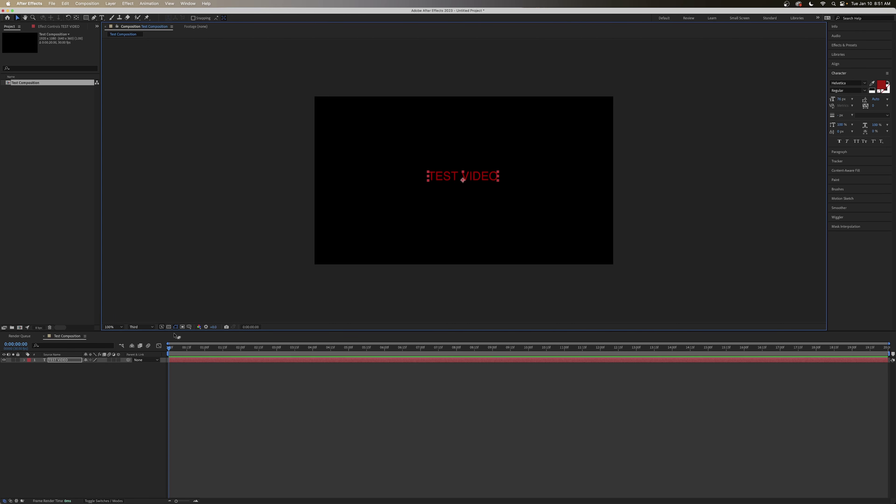
pyautogui.click(330, 412)
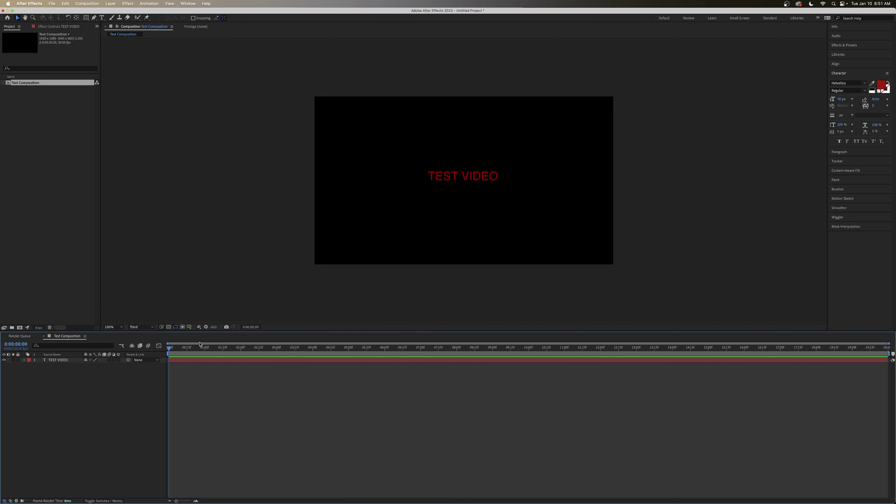
# Check the transparent background behind the text, then queue the composition again
pyautogui.click(169, 328)
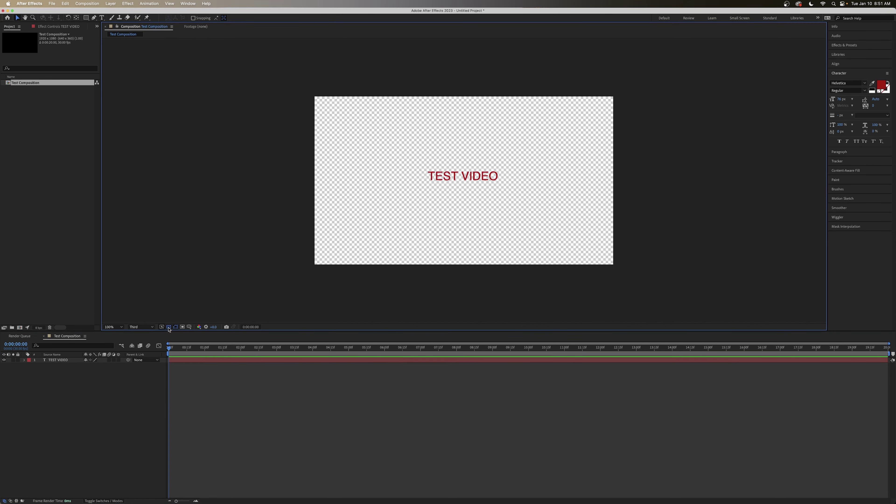
pyautogui.click(169, 328)
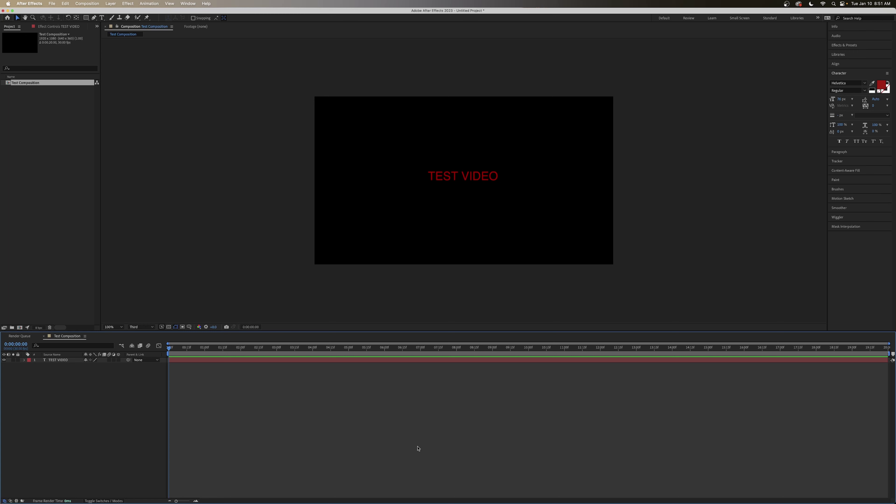
pyautogui.press('ctrl+super+m')
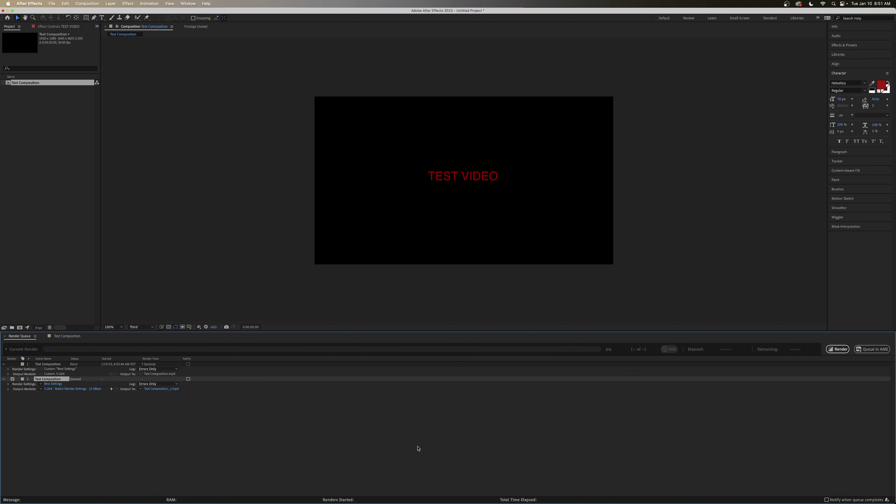
# Confirm Best Settings for the second queued item and switch its output format to QuickTime
pyautogui.click(53, 384)
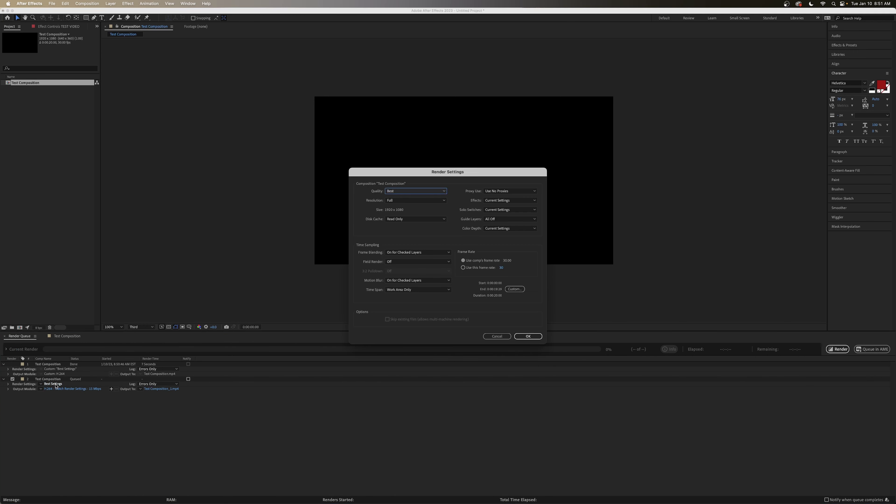
pyautogui.click(528, 336)
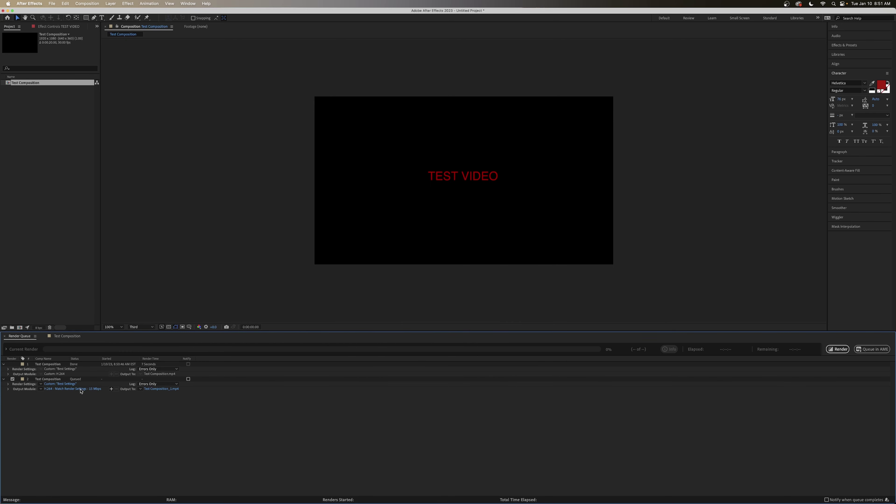
pyautogui.click(73, 388)
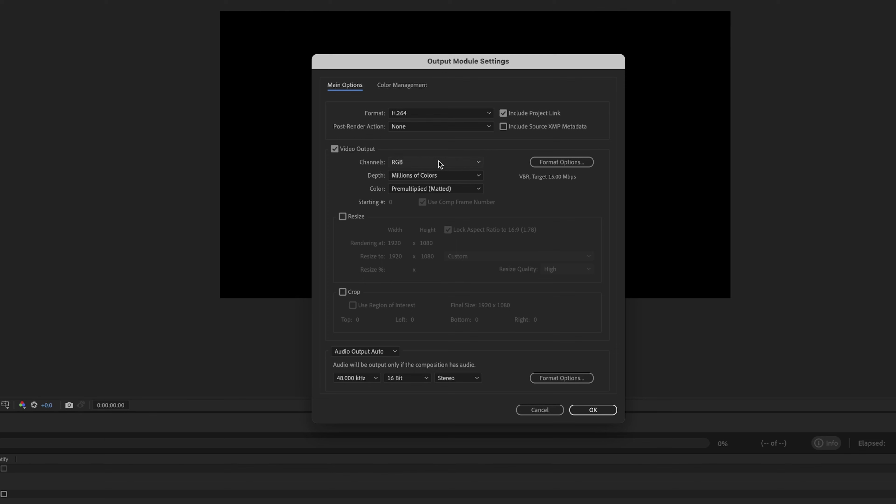
pyautogui.click(441, 113)
pyautogui.click(414, 229)
# Set the QuickTime codec to Apple ProRes 4444 with RGB + Alpha channels
pyautogui.click(441, 114)
pyautogui.click(443, 229)
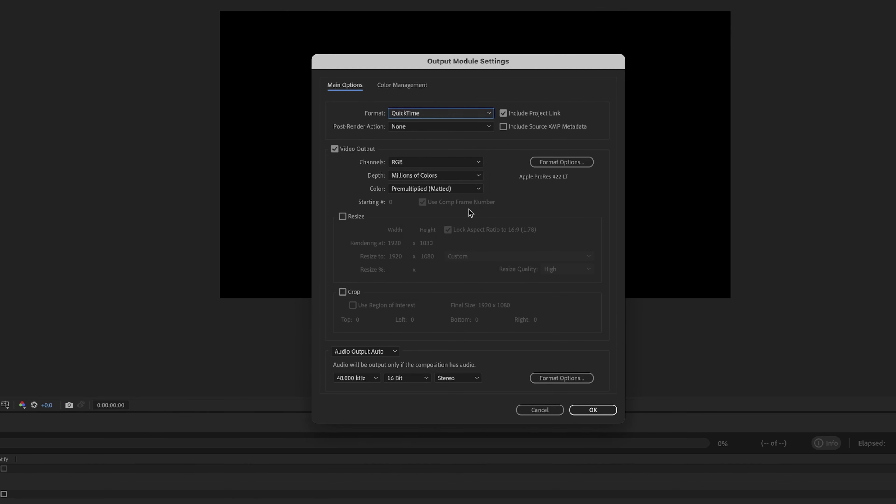
pyautogui.click(567, 162)
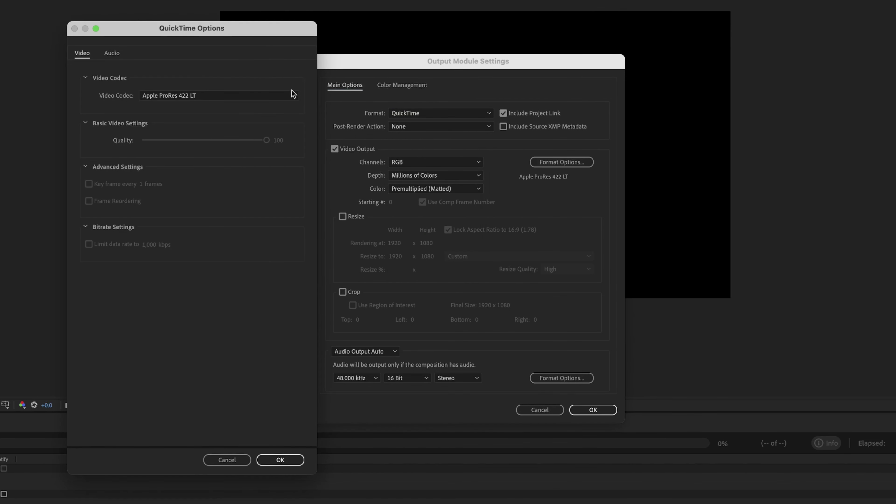
pyautogui.click(210, 97)
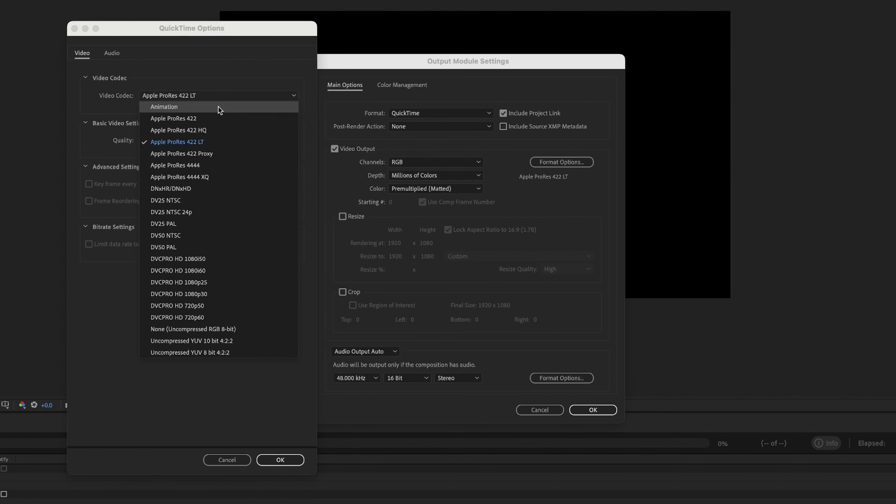
pyautogui.click(211, 165)
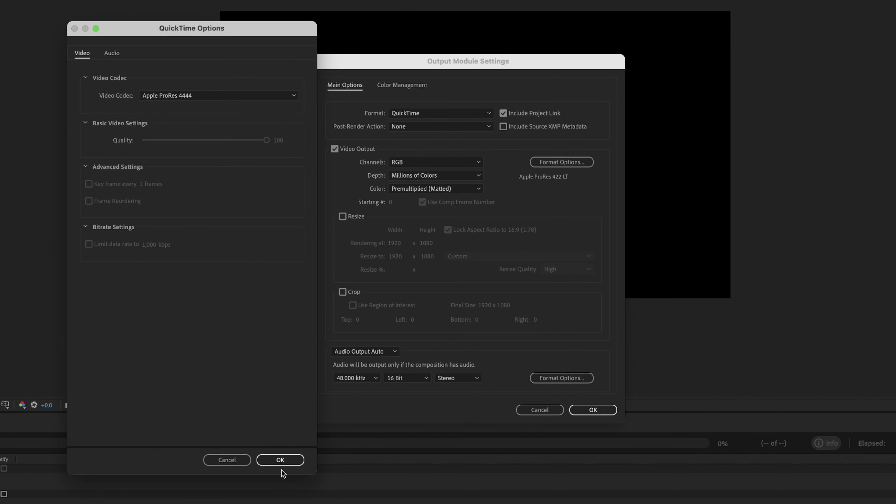
pyautogui.click(280, 459)
pyautogui.click(452, 166)
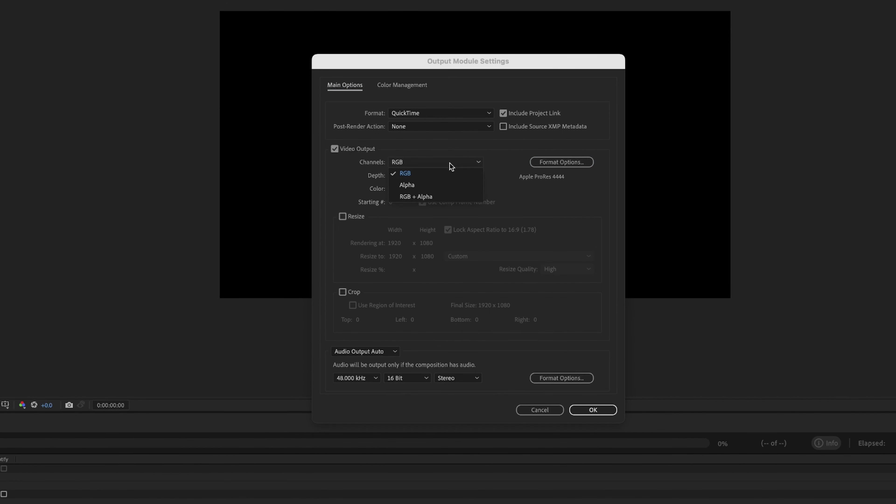
pyautogui.click(442, 200)
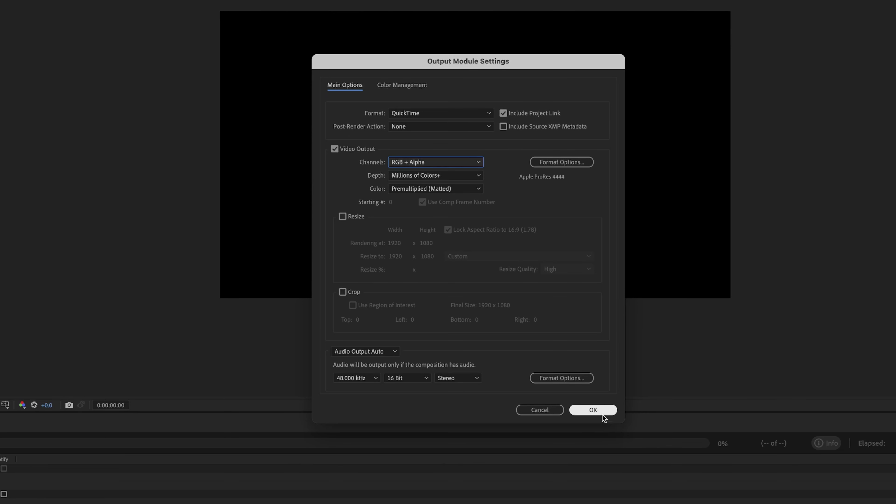
pyautogui.click(594, 410)
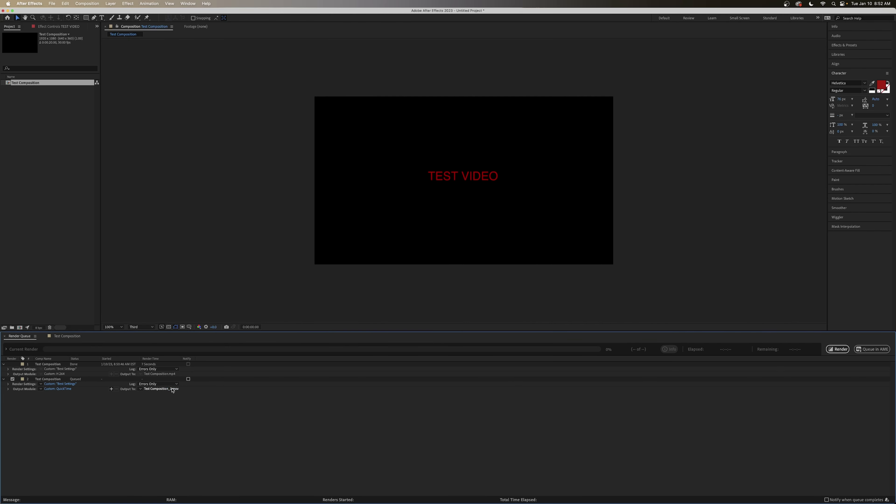
# Save the second queued item's output as Test Composition_alpha.mov and render it
pyautogui.click(125, 410)
pyautogui.click(475, 103)
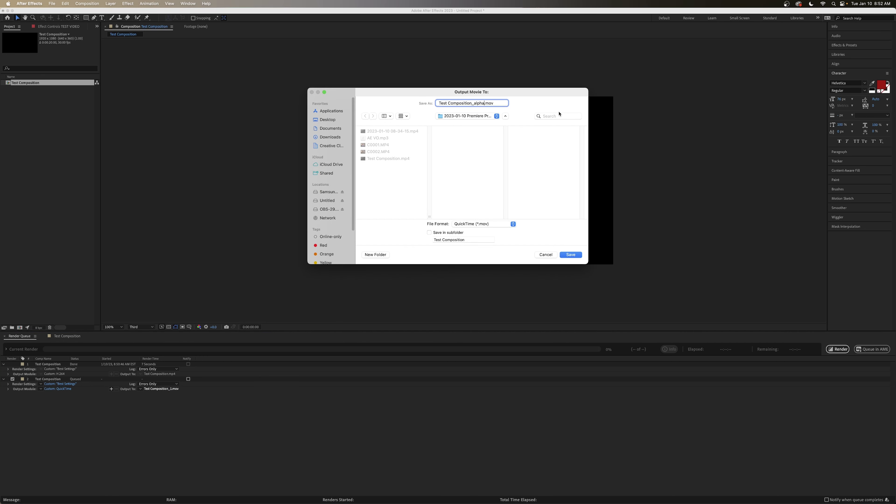
pyautogui.press('Return')
pyautogui.click(838, 349)
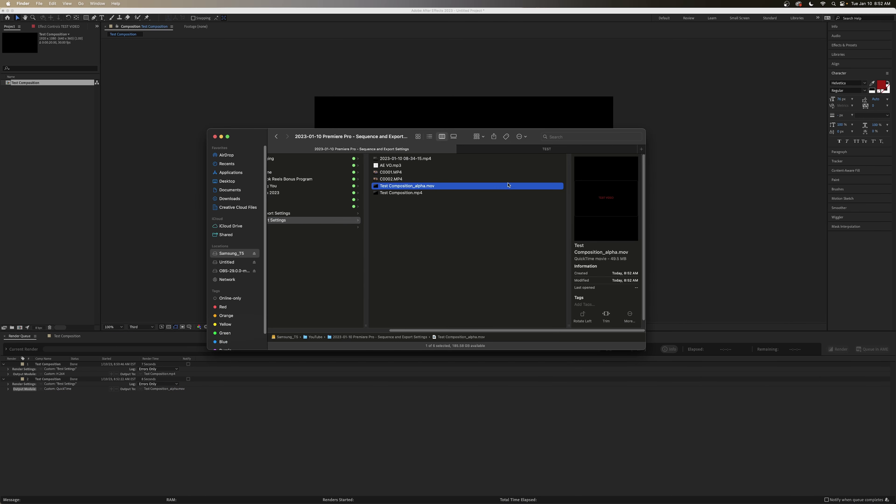
# Preview Test Composition.mp4 in Quick Look, scrubbing ahead to 00:08, then close it
pyautogui.click(486, 194)
pyautogui.press('space')
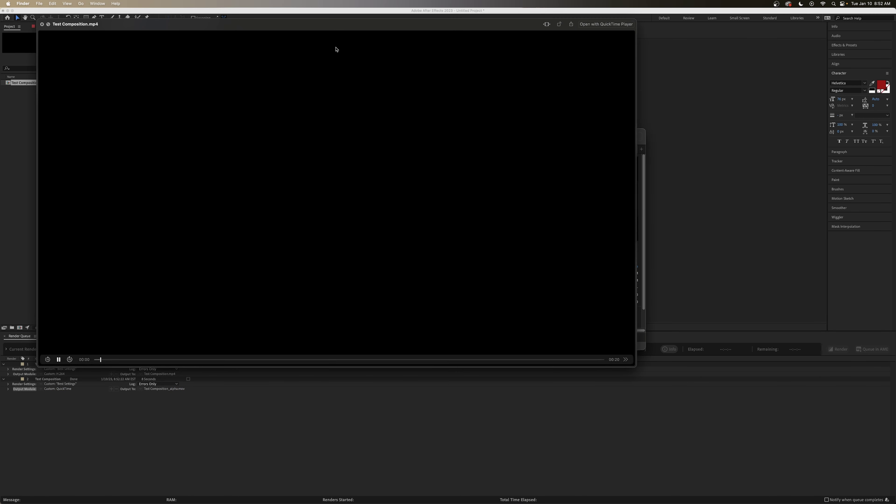
pyautogui.moveTo(255, 391); pyautogui.dragTo(285, 354)
pyautogui.press('space')
# Preview Test Composition_alpha.mov in Quick Look around 00:07, close it, and return to After Effects
pyautogui.press('Up')
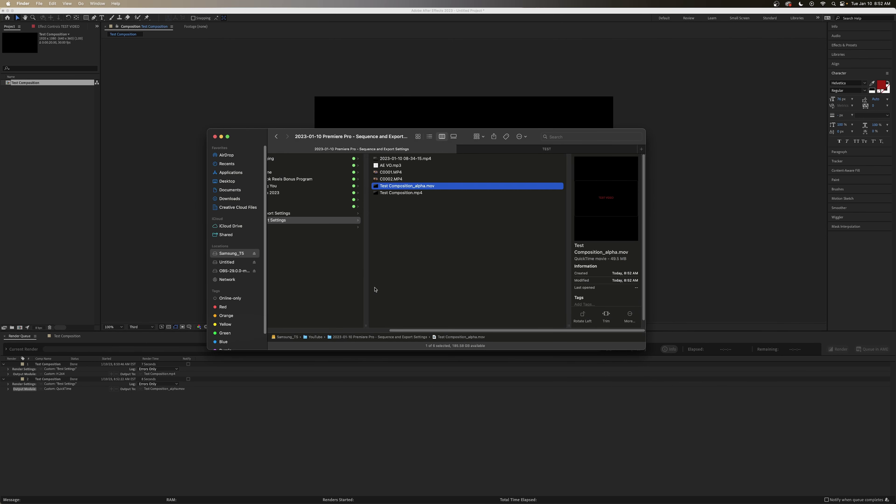
pyautogui.press('space')
pyautogui.moveTo(141, 390); pyautogui.dragTo(319, 390)
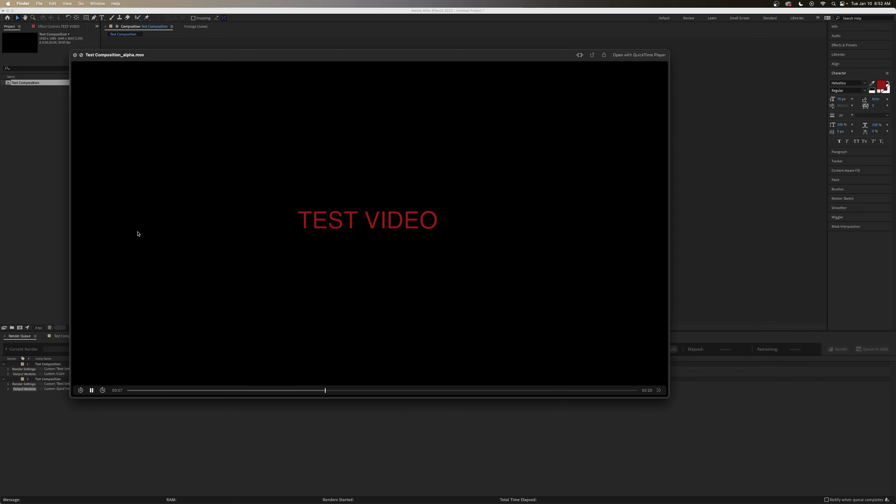
pyautogui.moveTo(220, 55); pyautogui.dragTo(289, 60)
pyautogui.press('space')
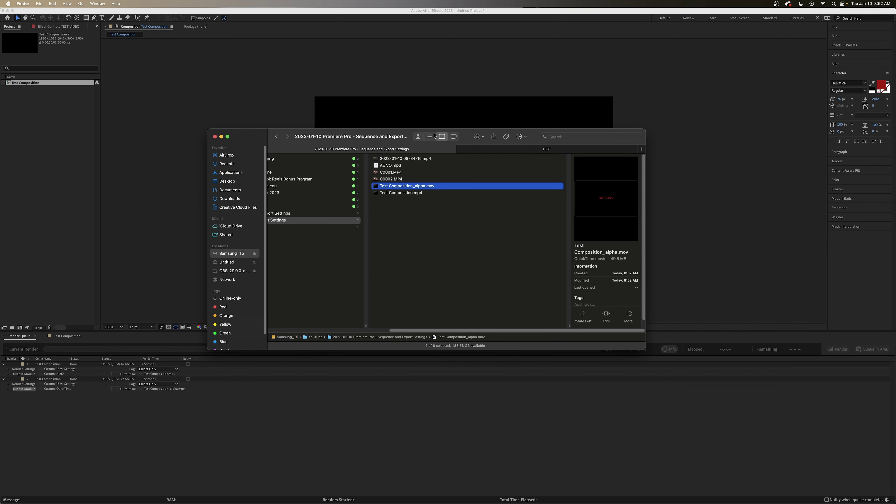
pyautogui.click(438, 462)
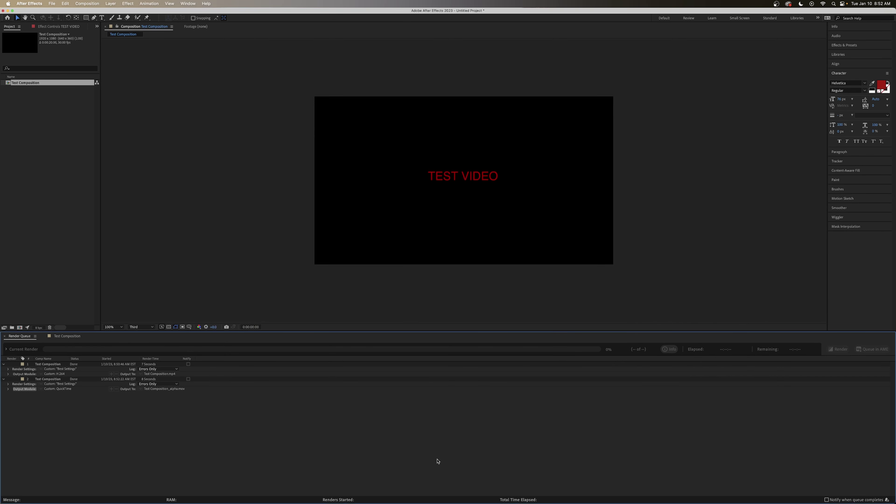